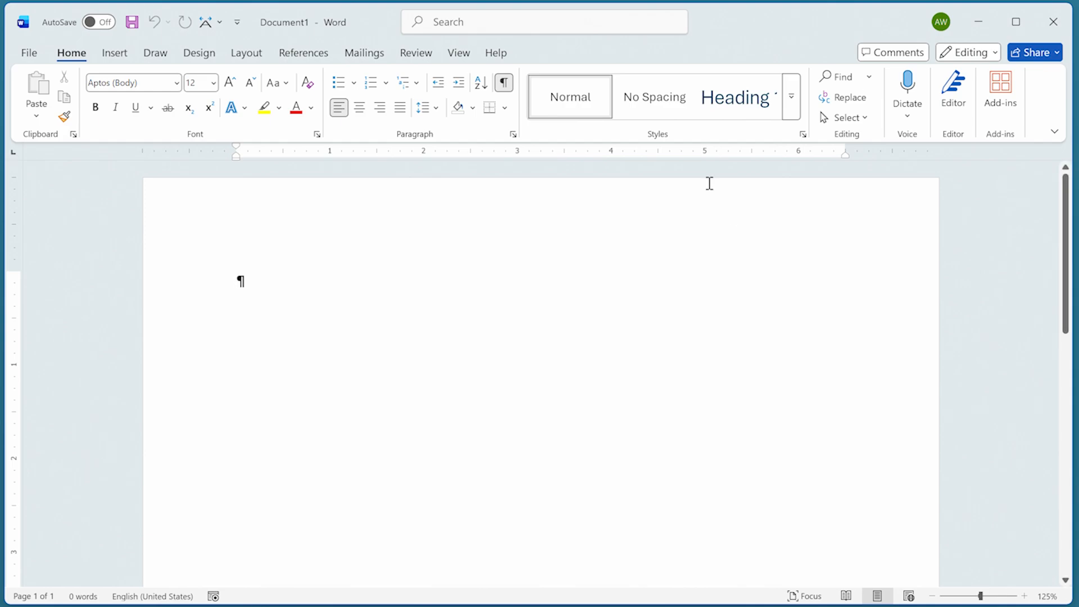
- Bring up Word Options at the General section of the Advanced settings
click(29, 54)
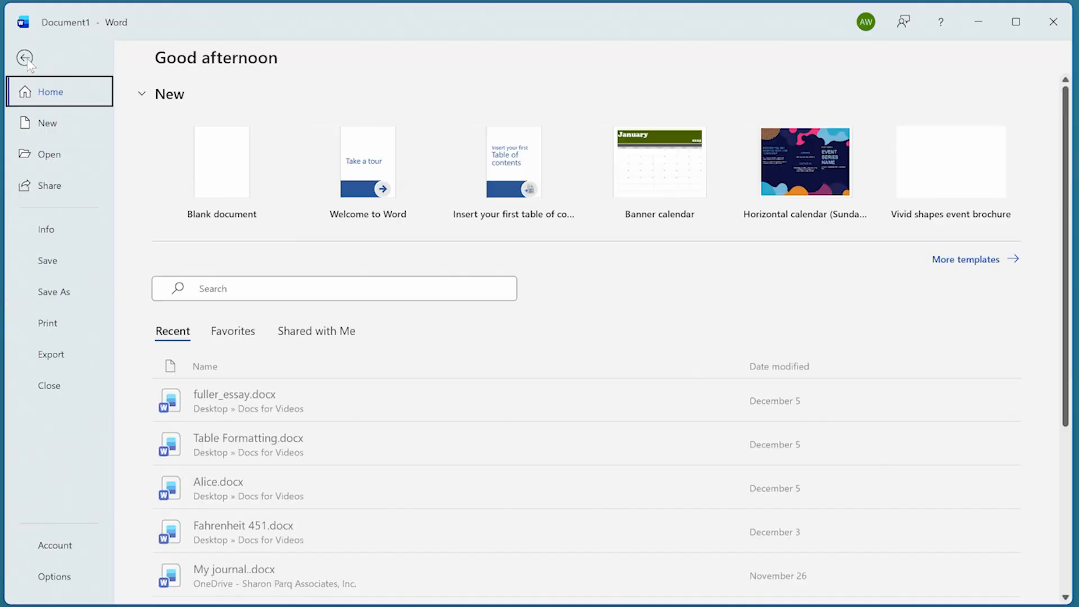
click(45, 578)
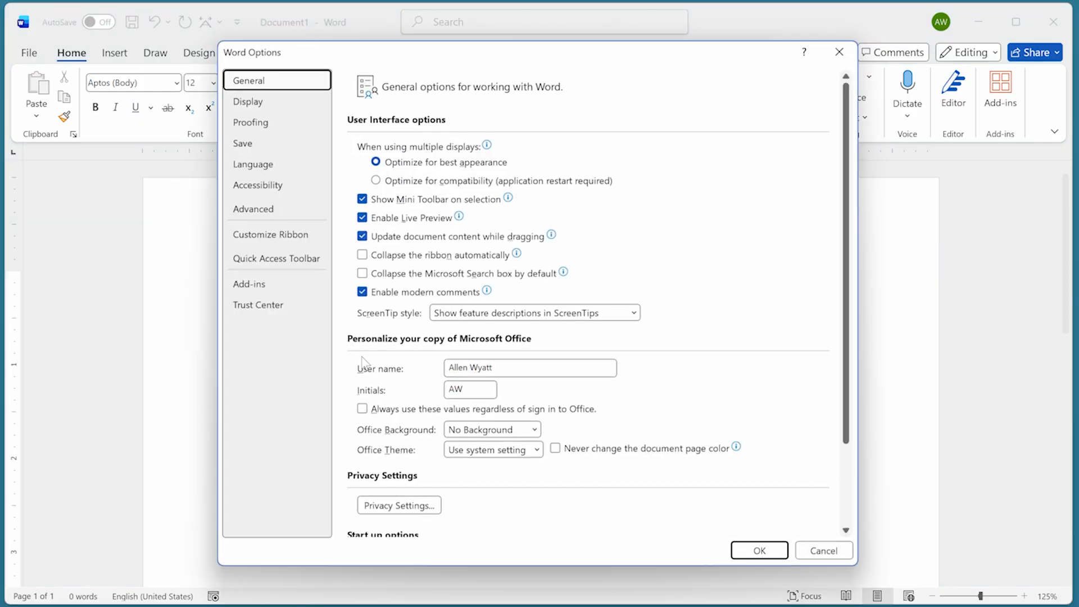
click(267, 213)
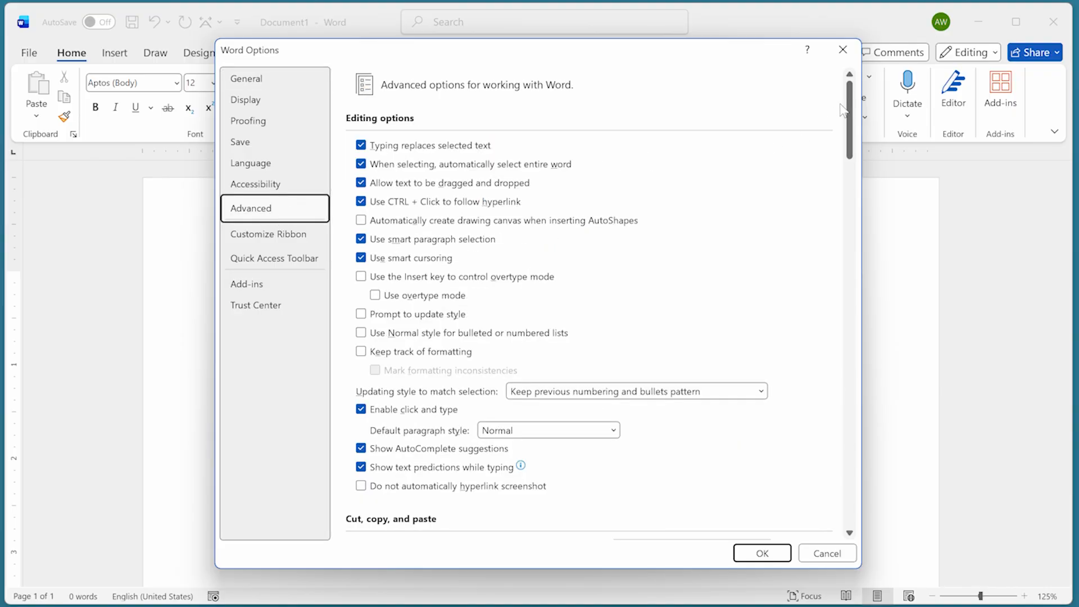
drag(853, 99, 808, 427)
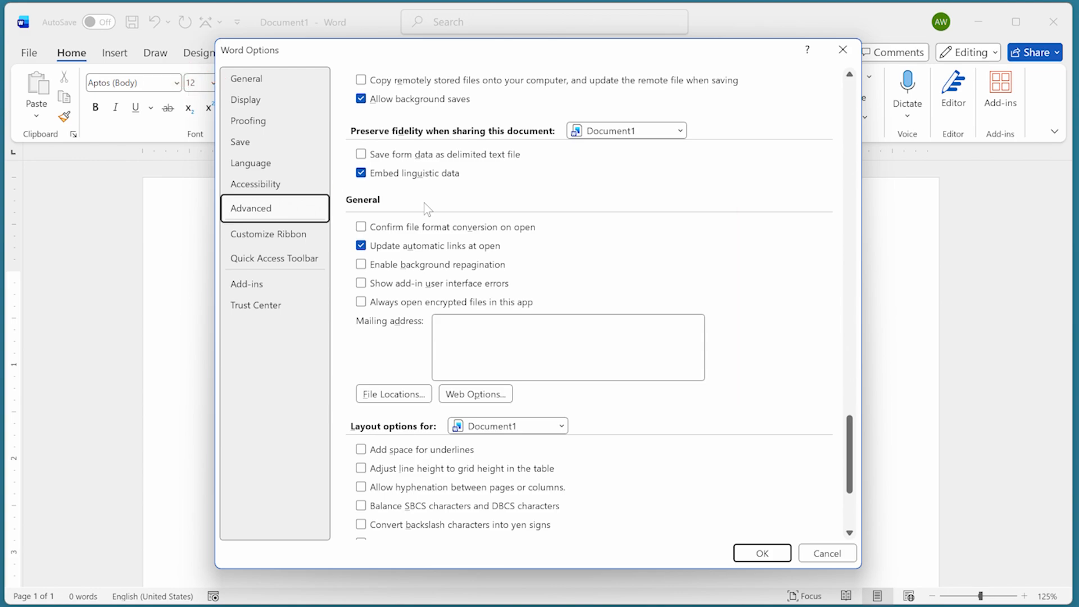
- Enter the company's three-line address in the Mailing address box and save the options
click(454, 336)
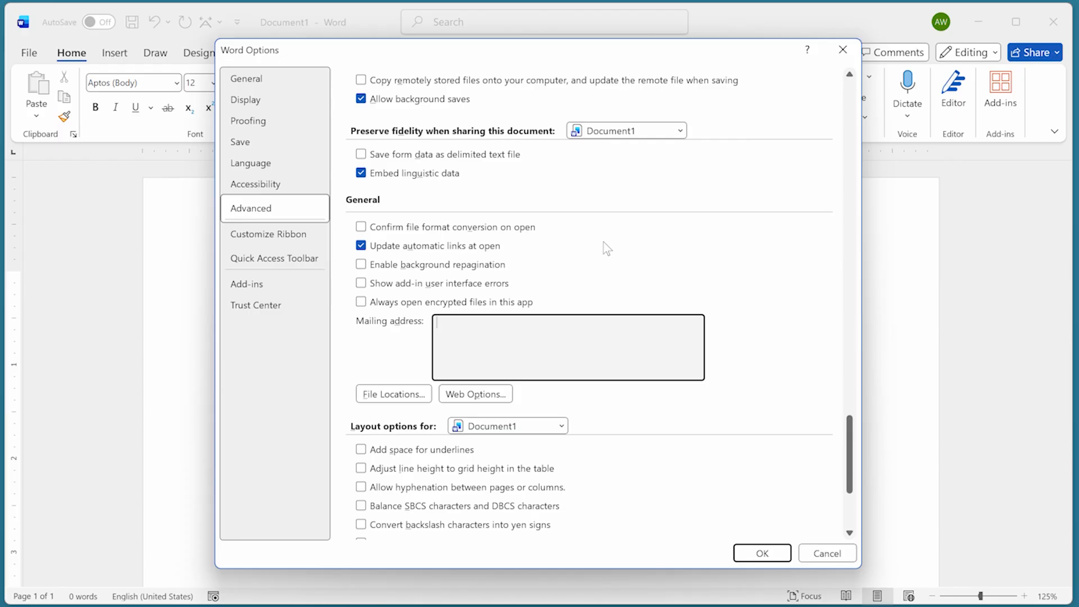
text(Sharon Parq Associates, Inc.)
key(Return)
text(PO Box 1187)
key(Return)
text(Mo)
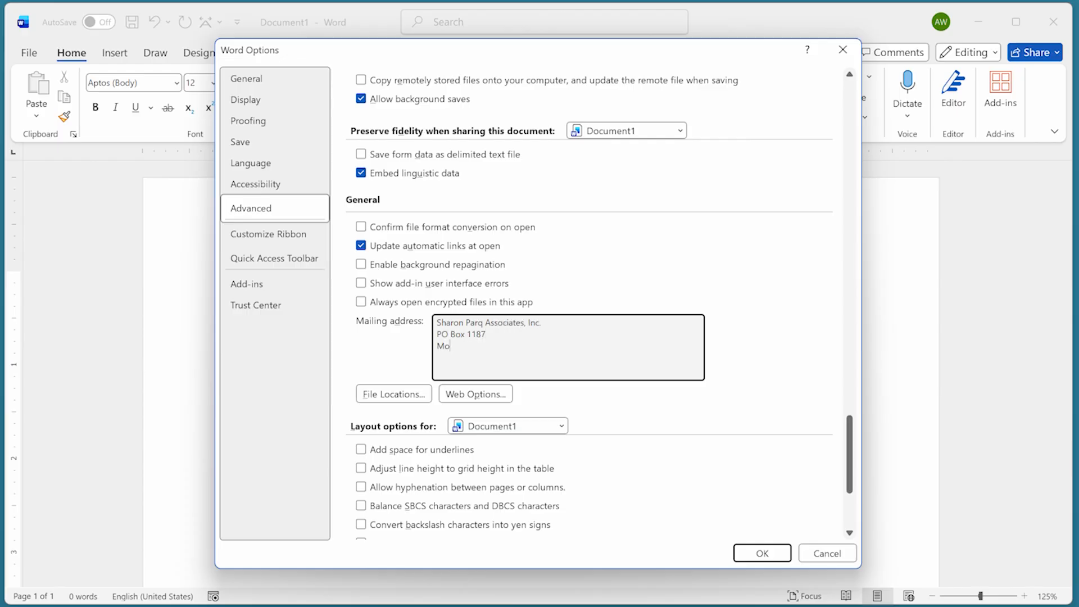
text(untain View, WY  82939)
click(774, 551)
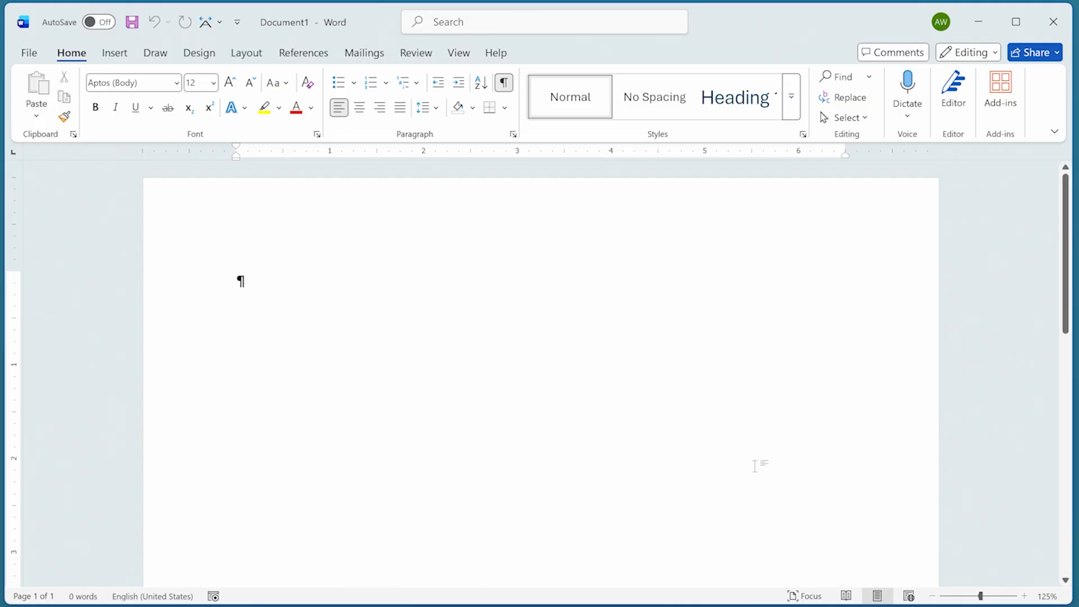
- Open the Labels dialog from the Mailings ribbon
click(364, 53)
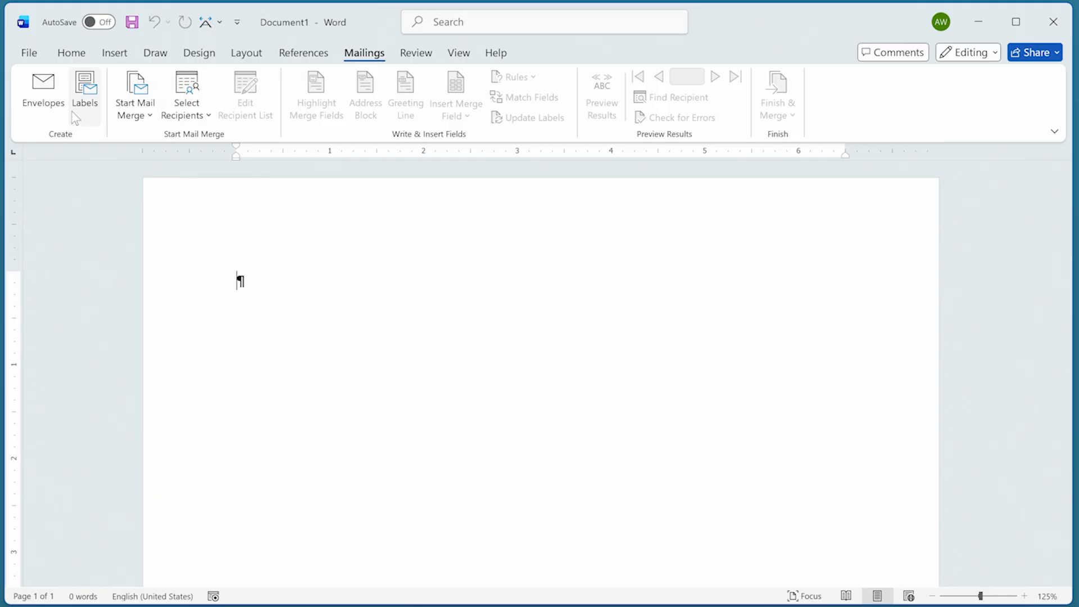
click(85, 90)
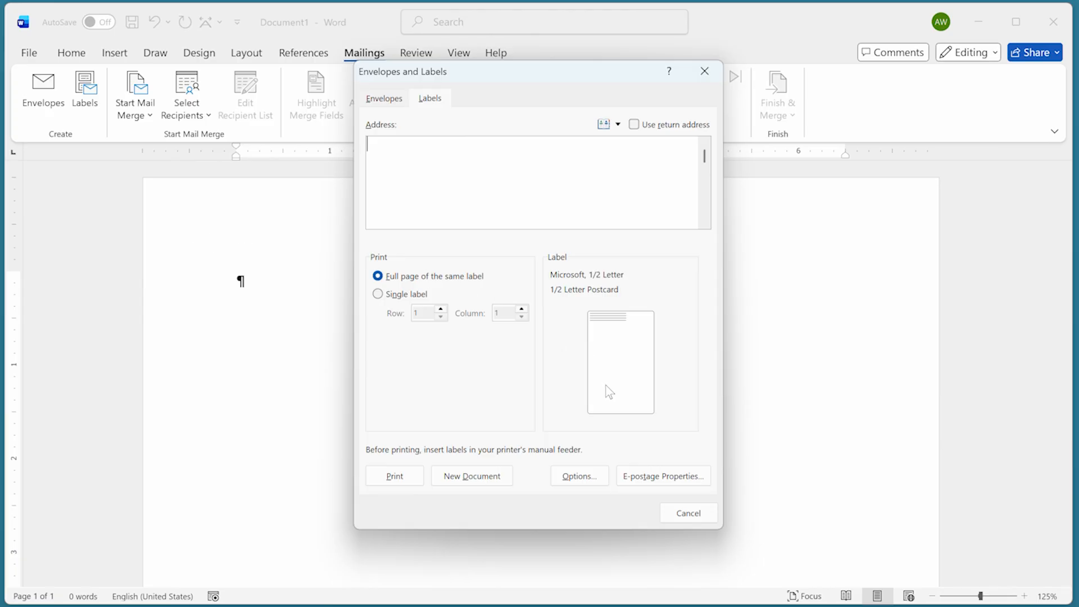
- In Label Options, choose vendor Avery US Letter and product 18294 Return Address Labels
click(591, 482)
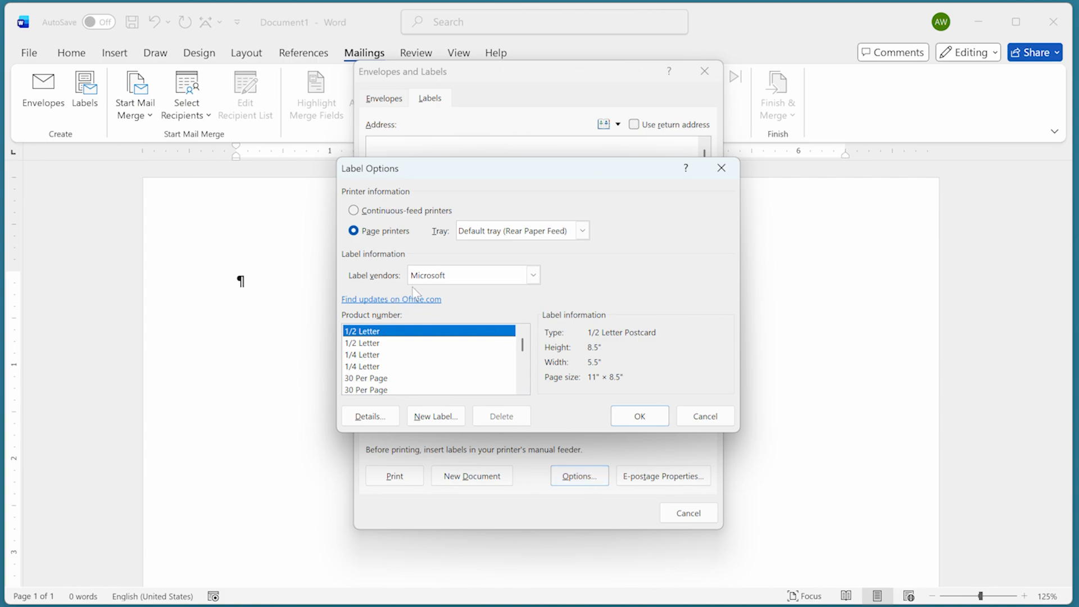
click(535, 276)
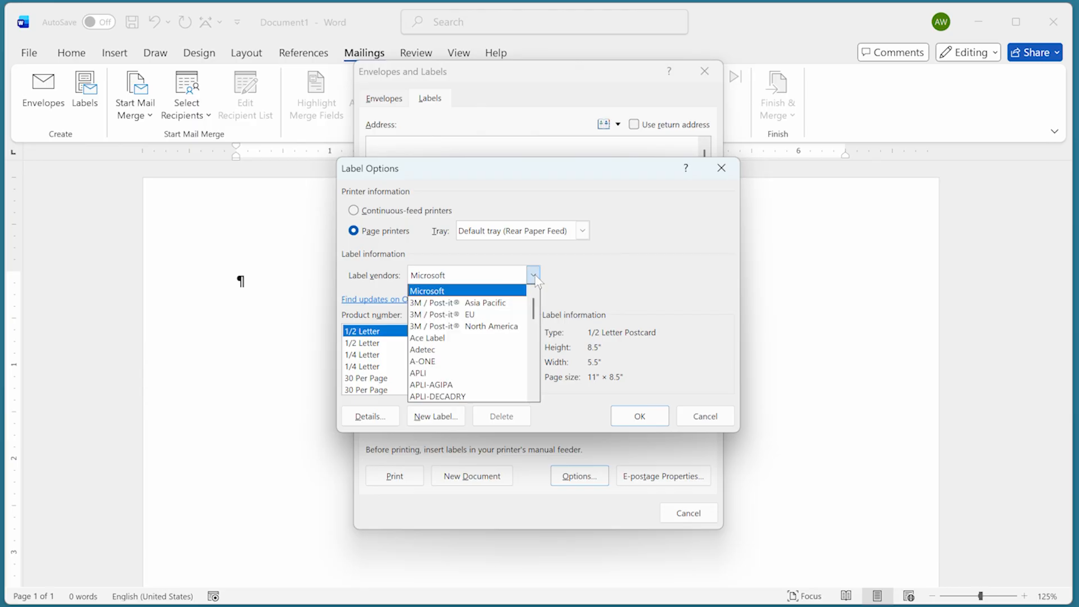
scroll(447, 364, down, 2)
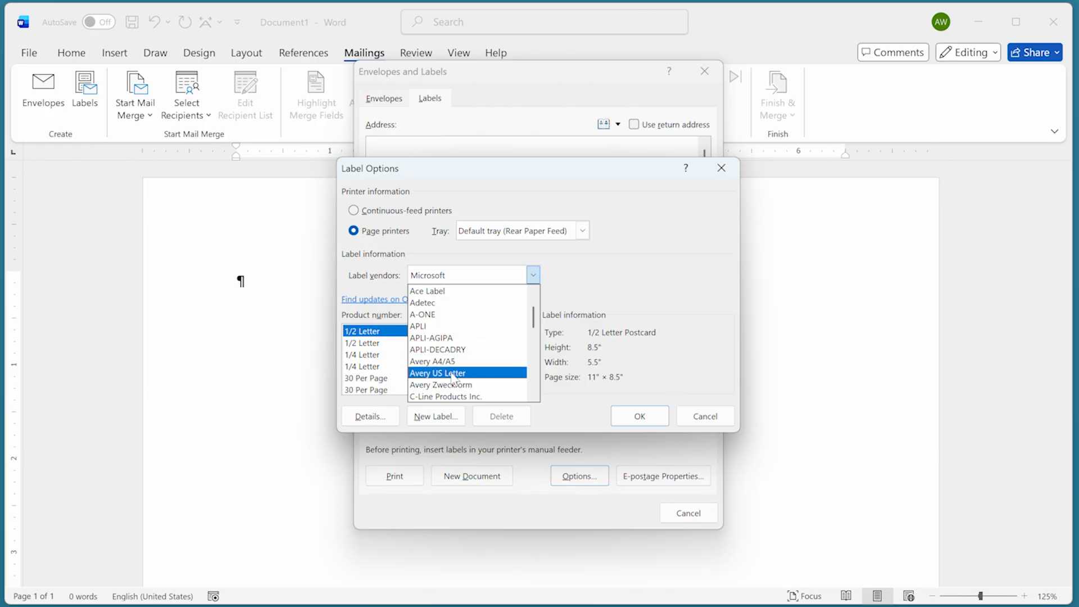
click(453, 373)
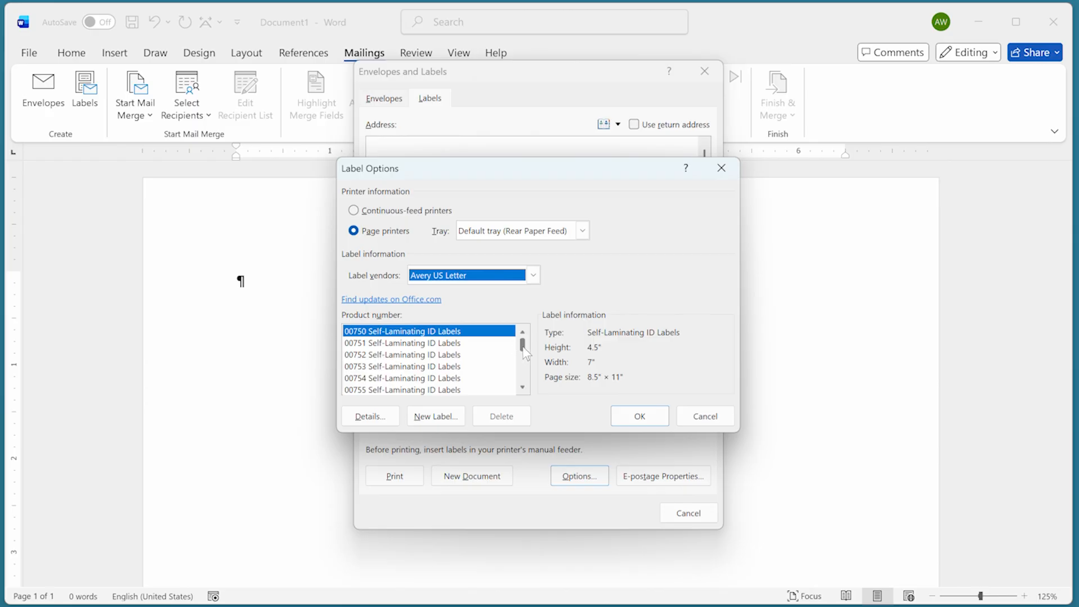
drag(522, 347, 521, 355)
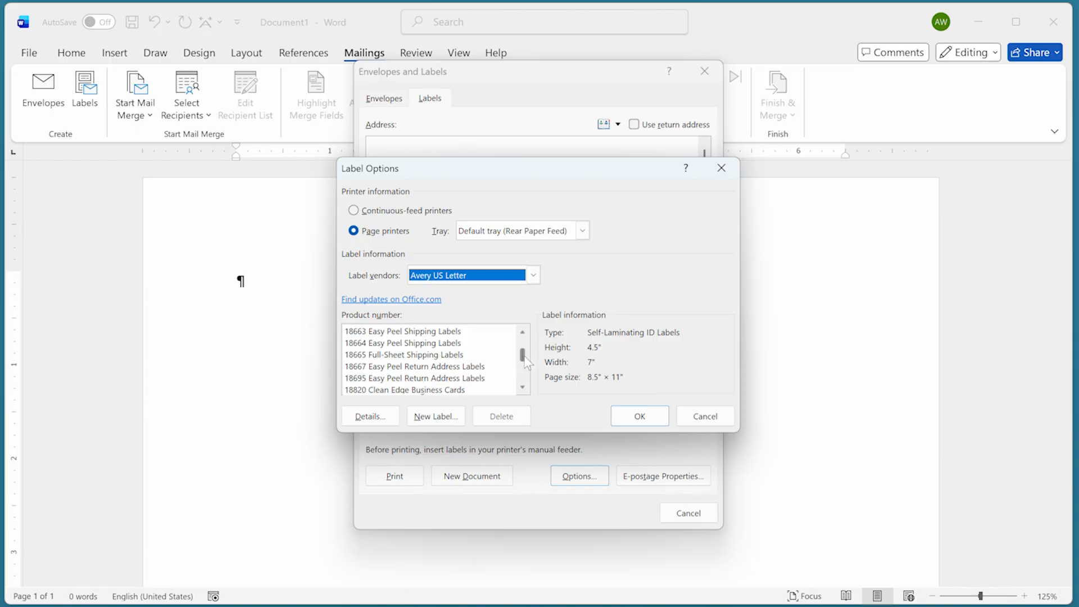
scroll(522, 336, up, 3)
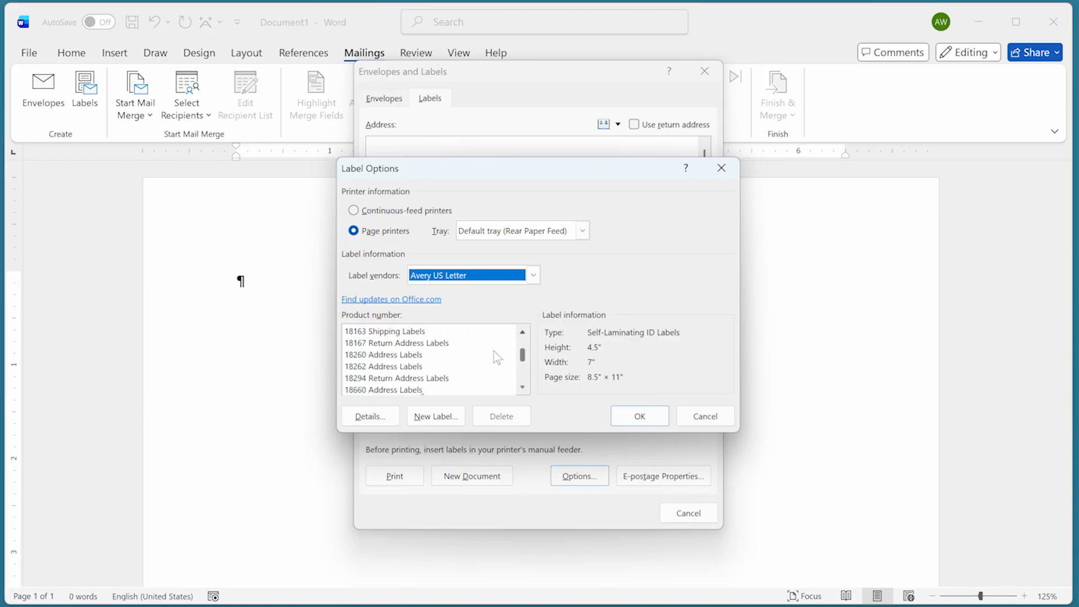
click(429, 381)
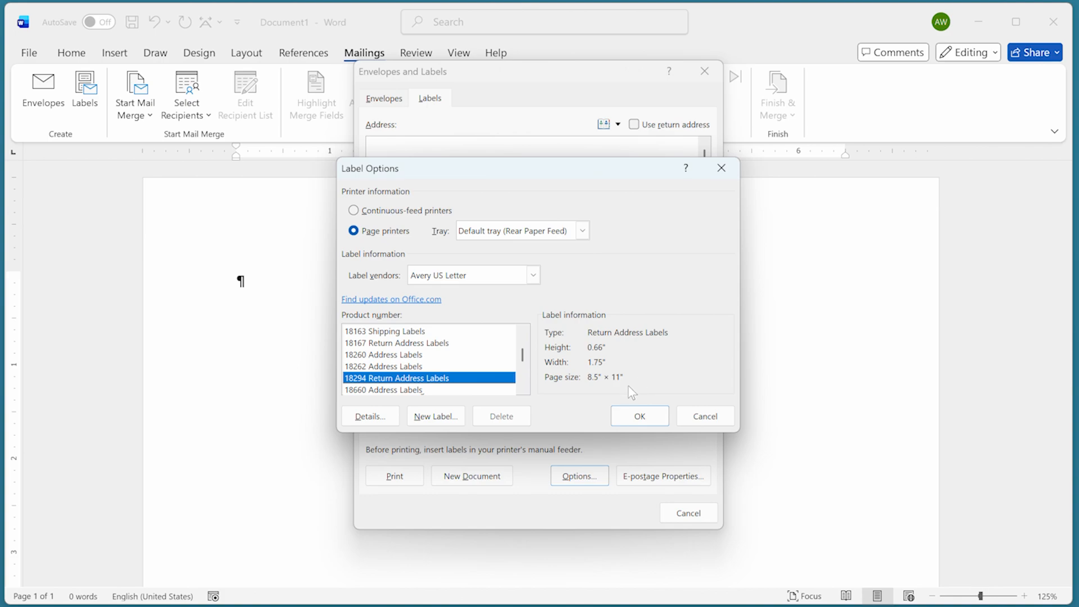
- Confirm the 18294 labels, use the stored return address, and generate a new label document
click(639, 416)
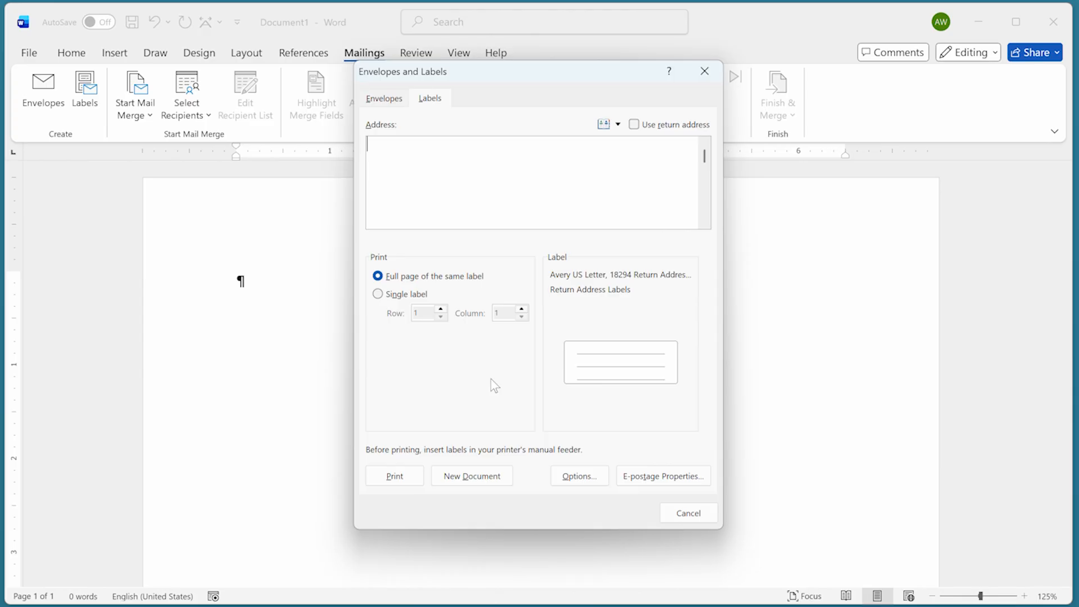
click(635, 124)
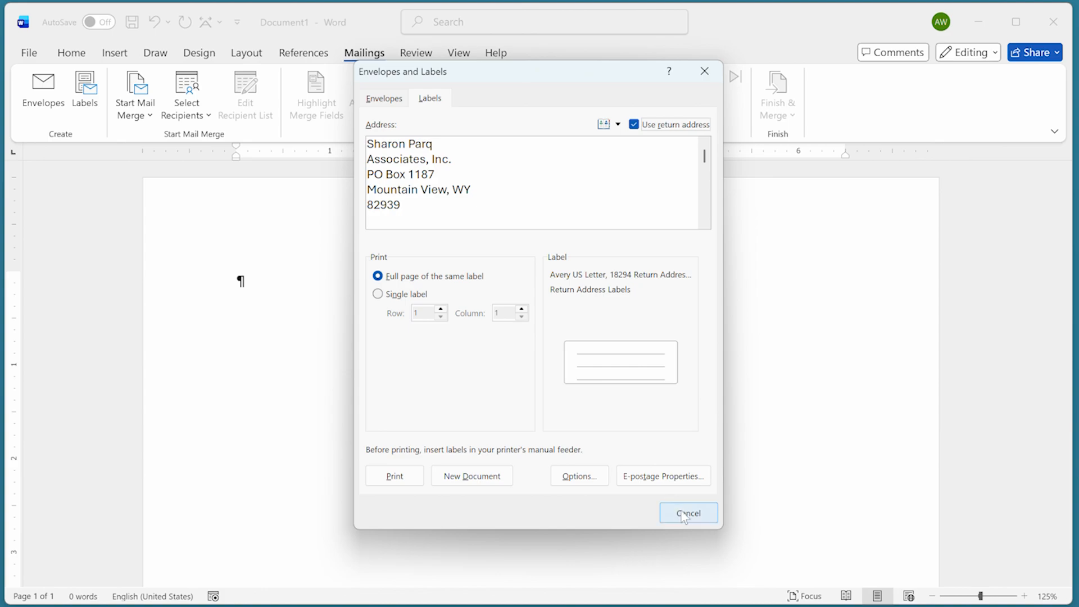
click(474, 482)
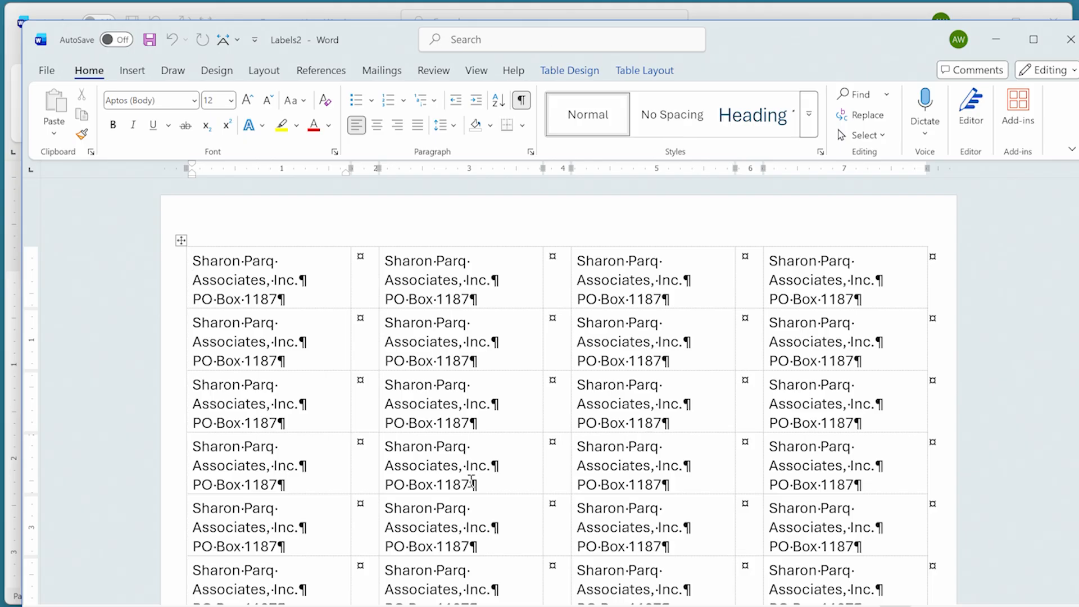
- Set all label text to Aptos at 9 point so each address fits
key(ctrl+a)
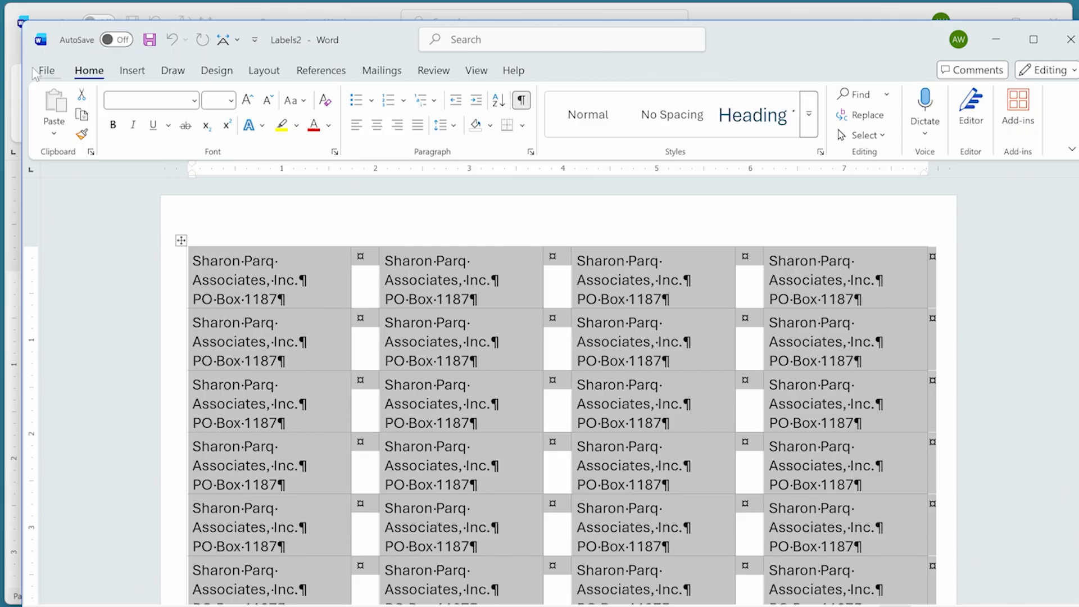
click(193, 104)
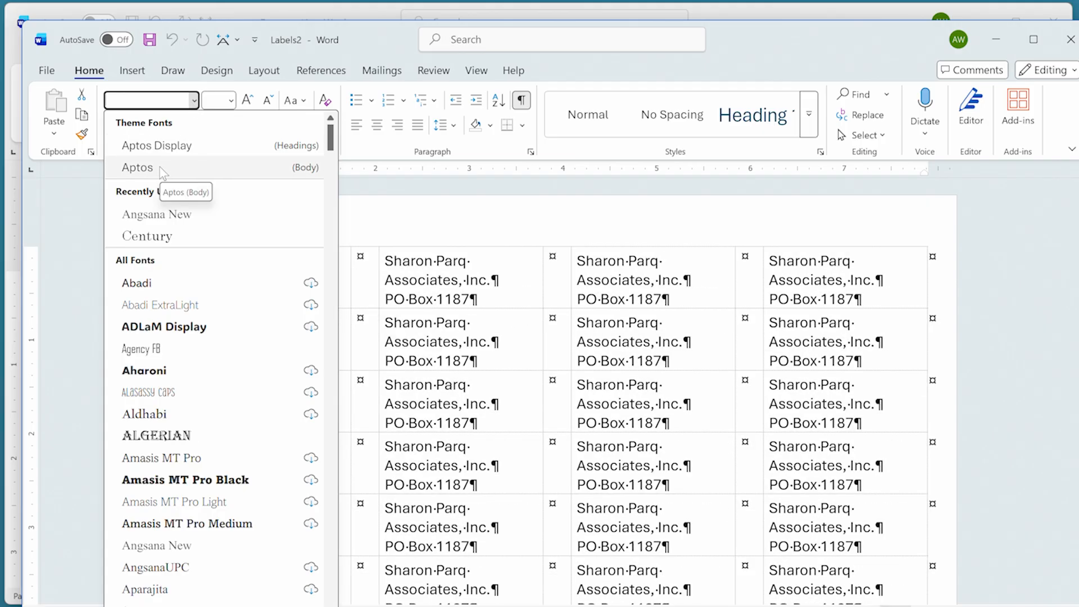
click(161, 167)
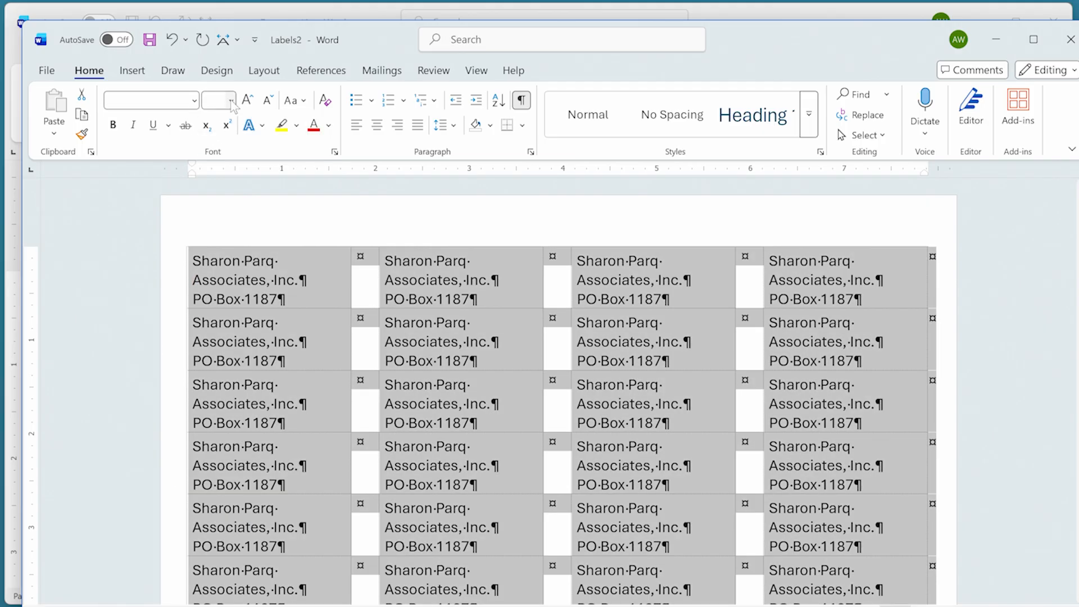
click(231, 101)
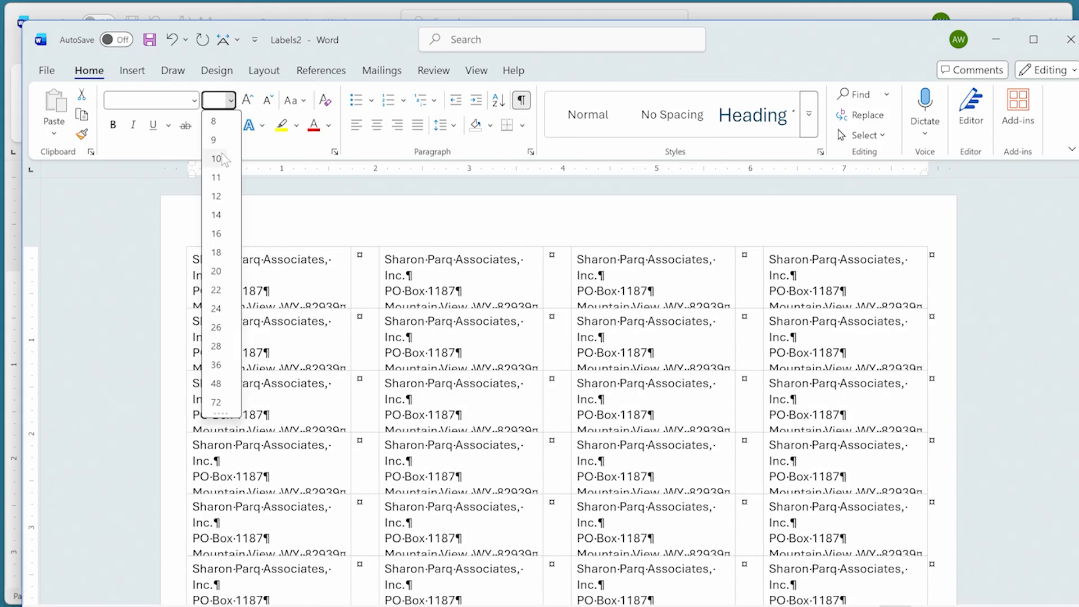
click(218, 141)
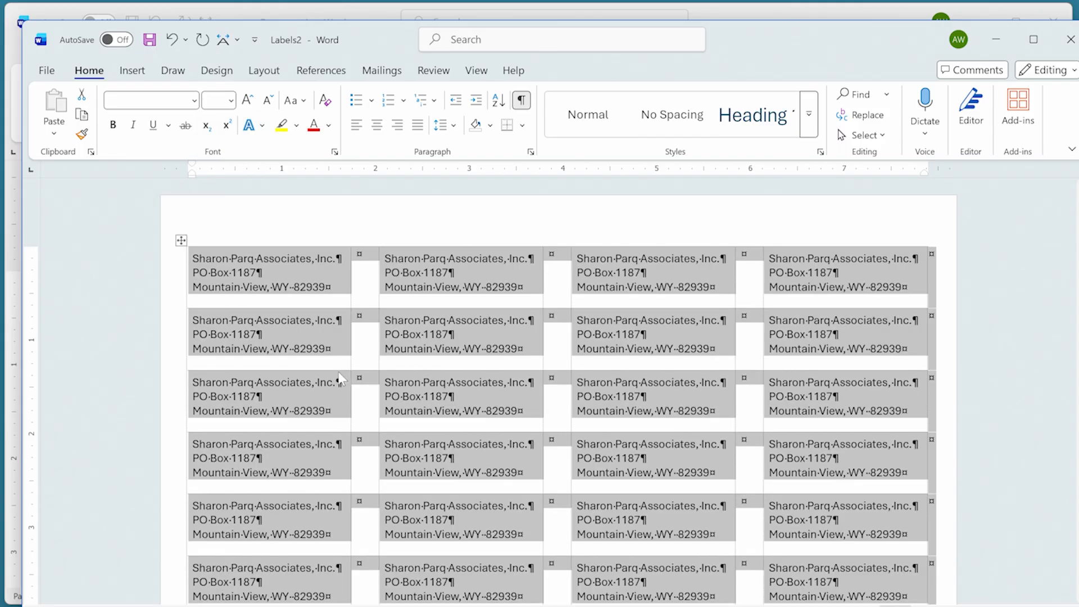
click(315, 268)
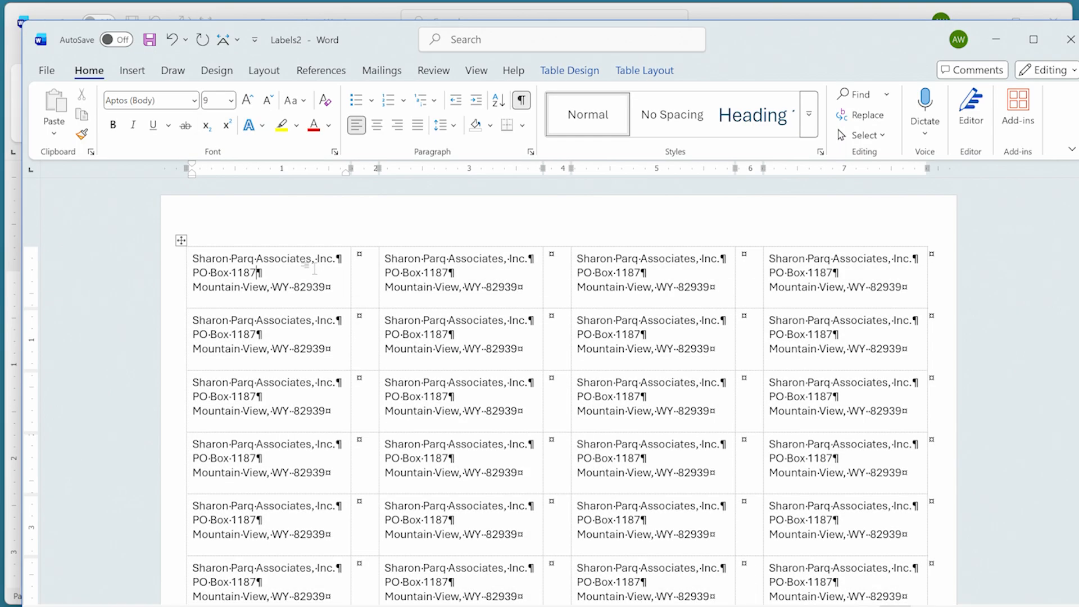